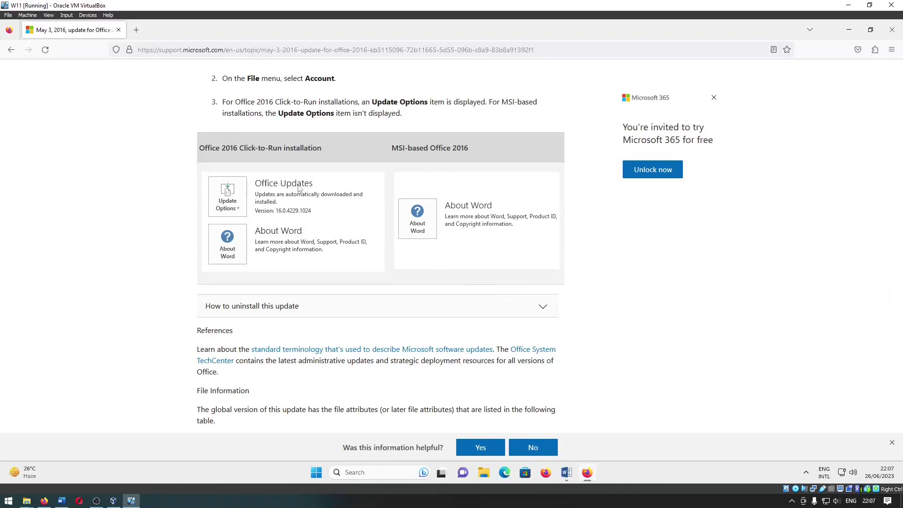
# Bring the newer Word window and the Word 2013 virtual machine up side by side
pyautogui.scroll(2, 298, 185)
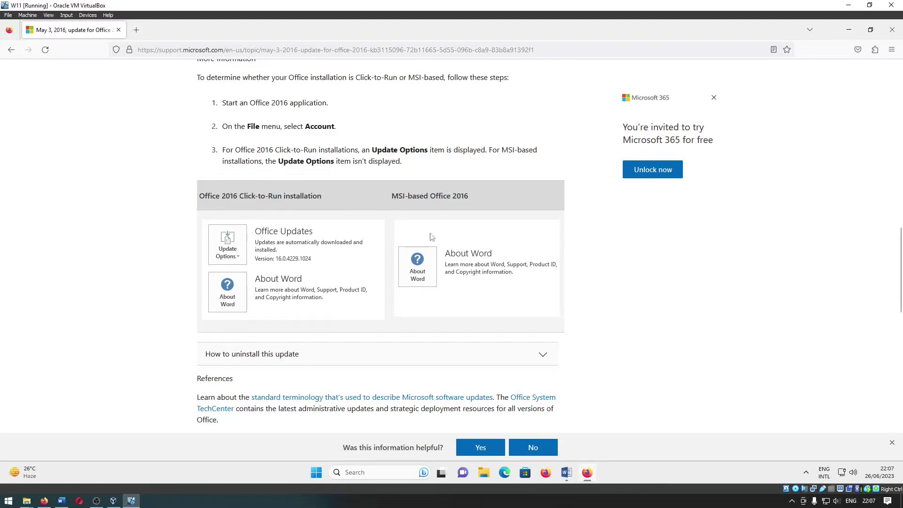
pyautogui.scroll(-1, 432, 236)
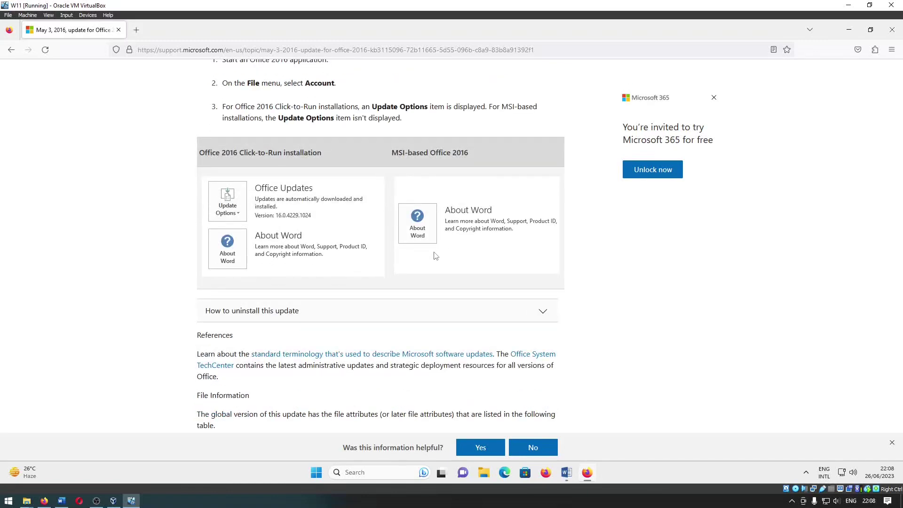
pyautogui.click(61, 501)
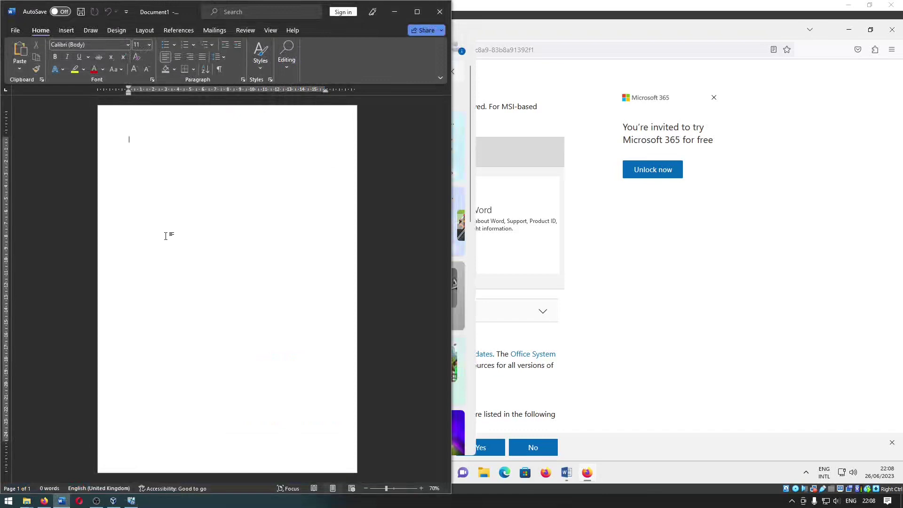
pyautogui.click(594, 171)
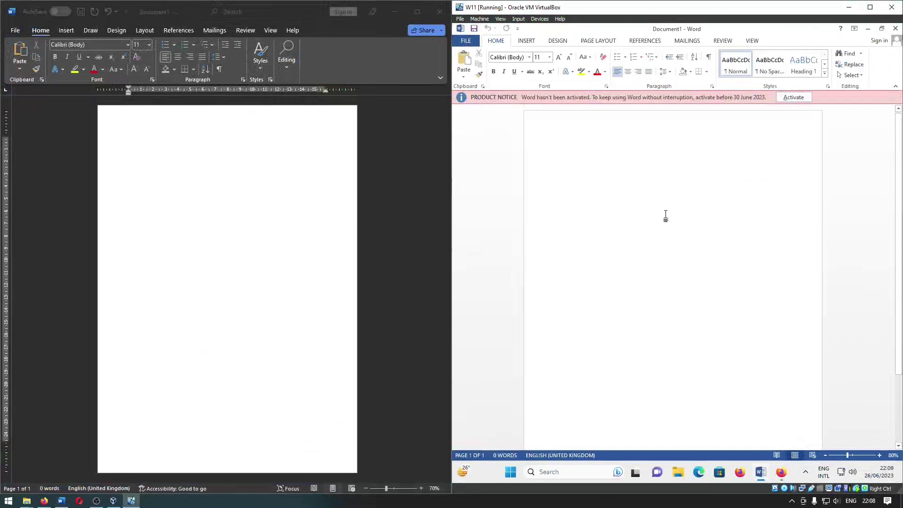
# Show Word 2013's Account page with the Office Professional Plus 2013 product information
pyautogui.click(466, 41)
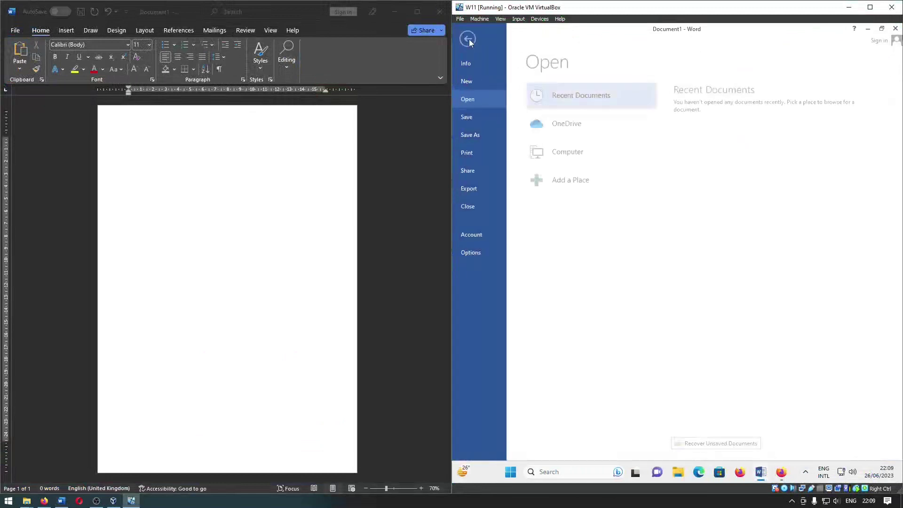
pyautogui.click(492, 235)
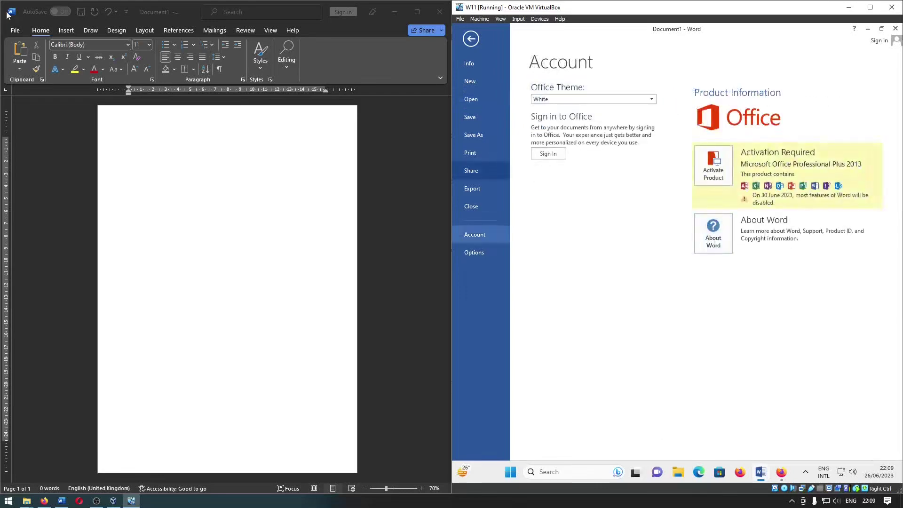
pyautogui.click(17, 30)
# Show the Office LTSC 2021 account page and view its Update Options list
pyautogui.click(50, 433)
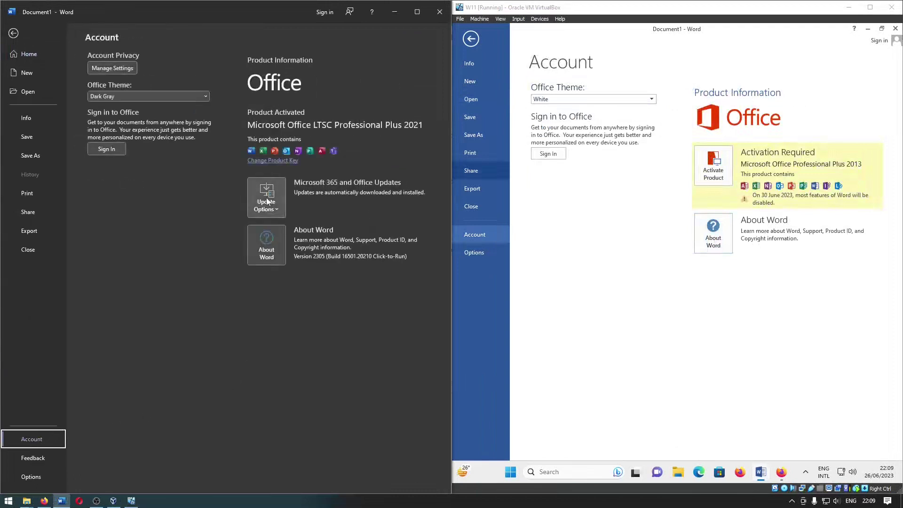
pyautogui.click(267, 203)
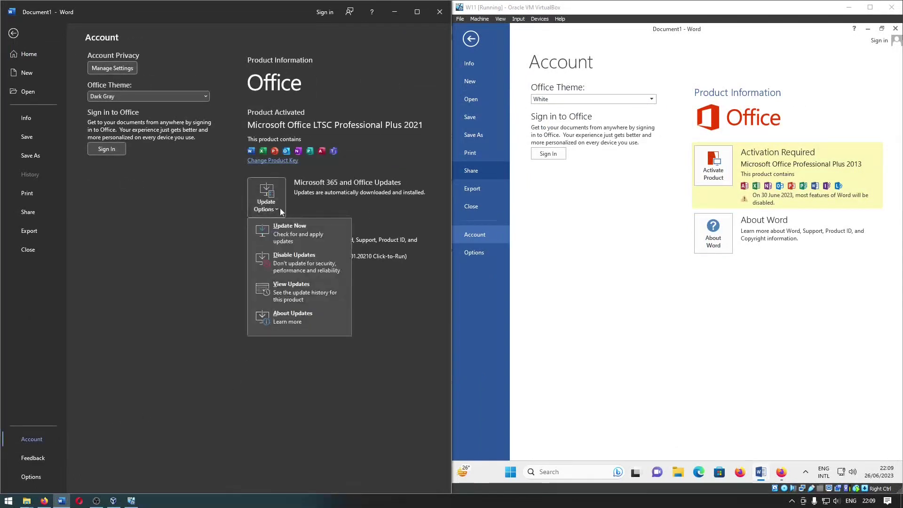
pyautogui.click(701, 332)
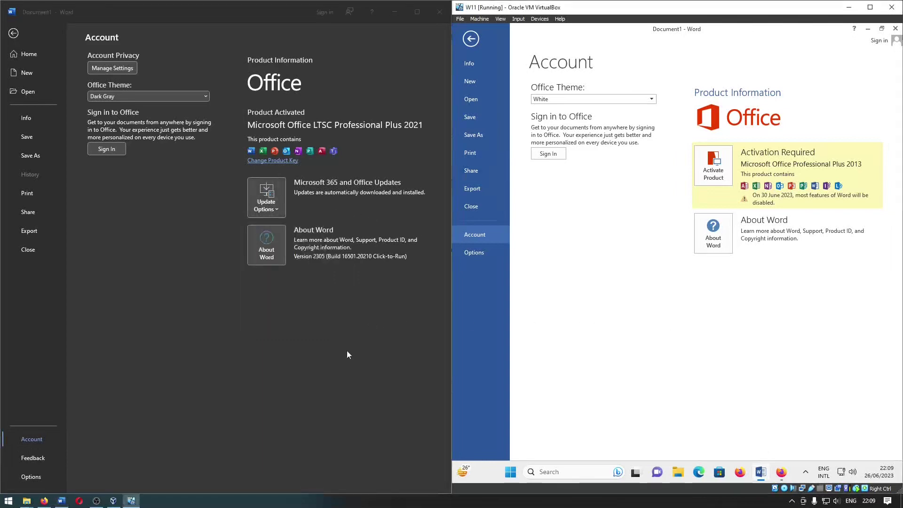
# Reopen Update Options, close it without updating, and maximize the Word 2013 virtual machine
pyautogui.click(265, 207)
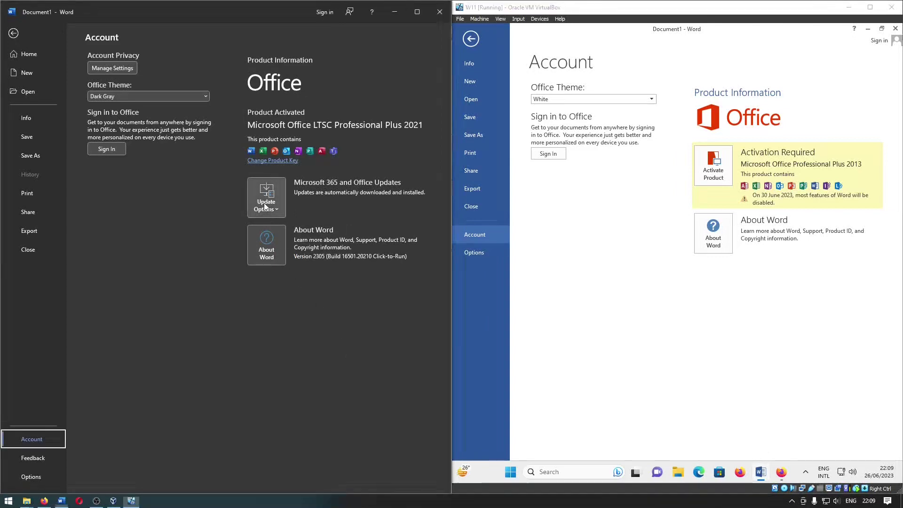
pyautogui.click(265, 207)
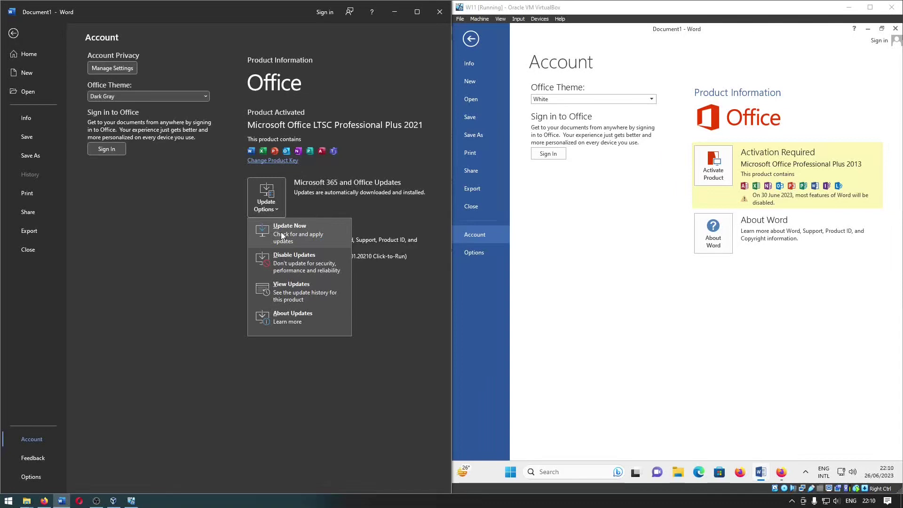
pyautogui.click(735, 326)
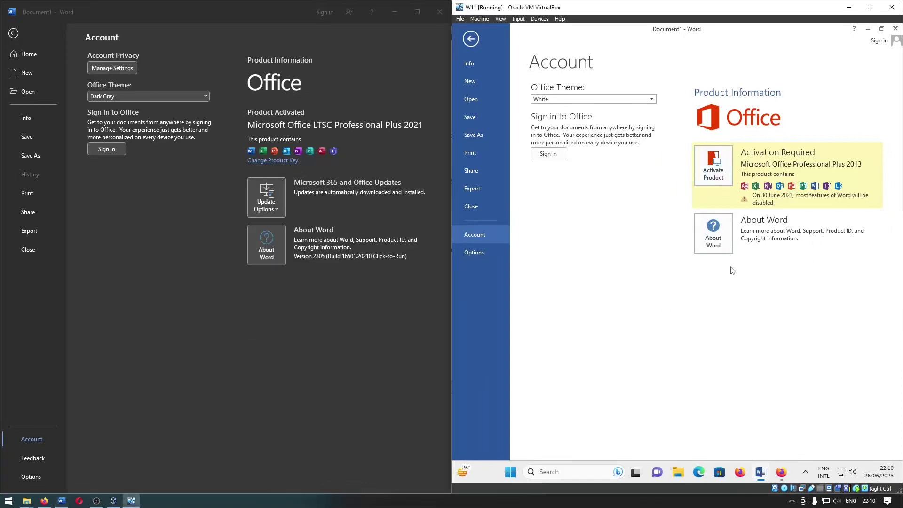
pyautogui.click(870, 7)
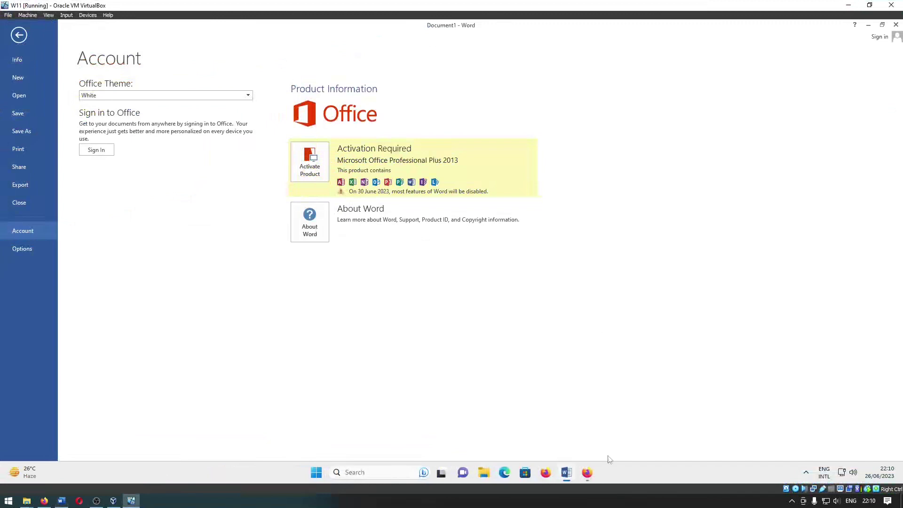
# In a new Firefox tab, search Google for 'office 2013 update download'
pyautogui.click(587, 472)
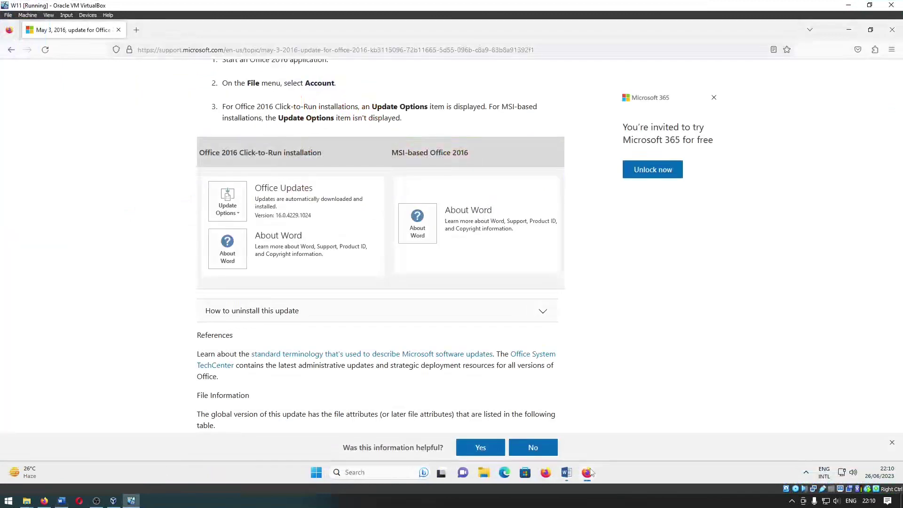
pyautogui.click(135, 30)
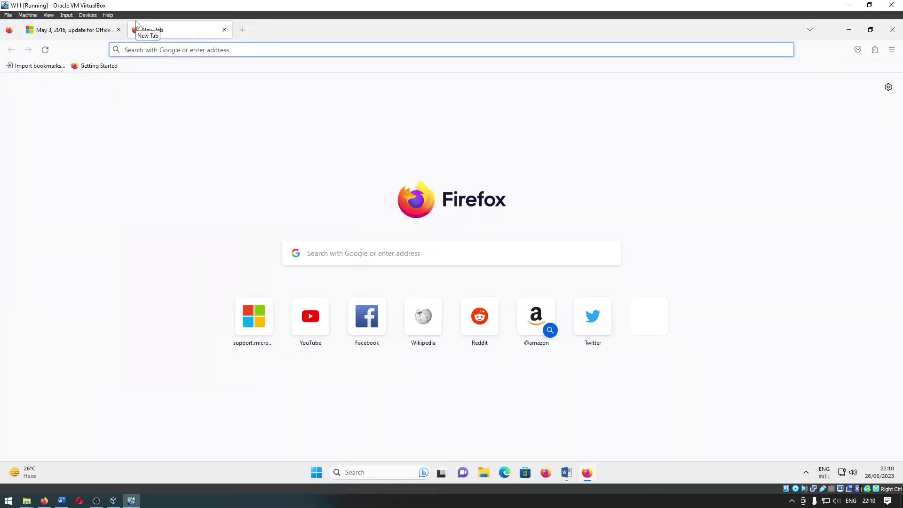
pyautogui.write('of')
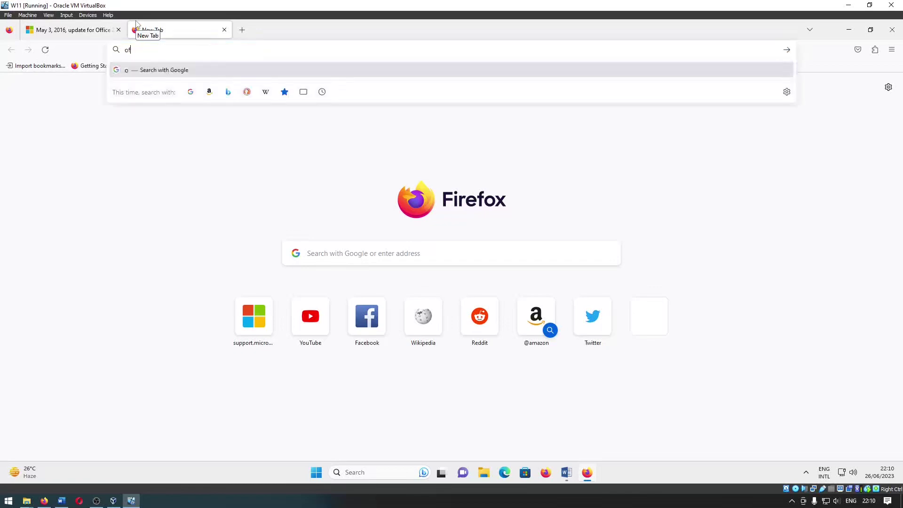
pyautogui.write('fice 2013 update download')
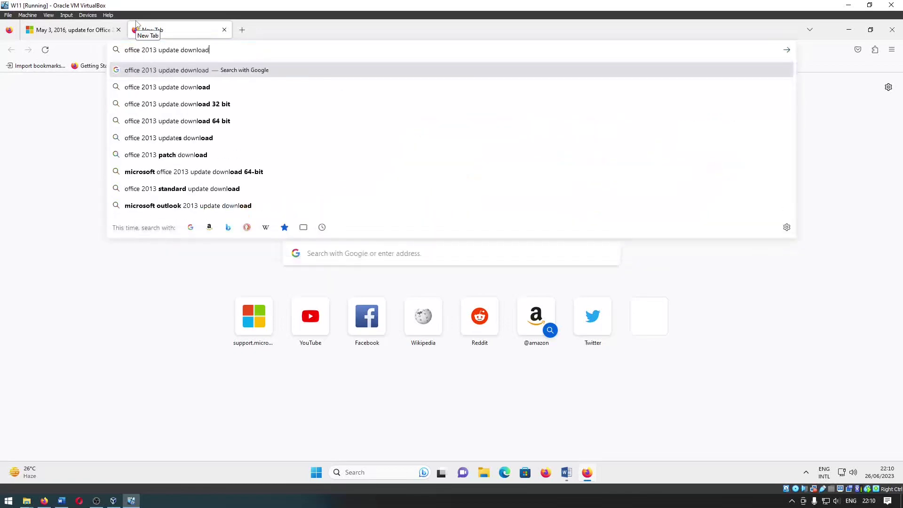
pyautogui.press('Return')
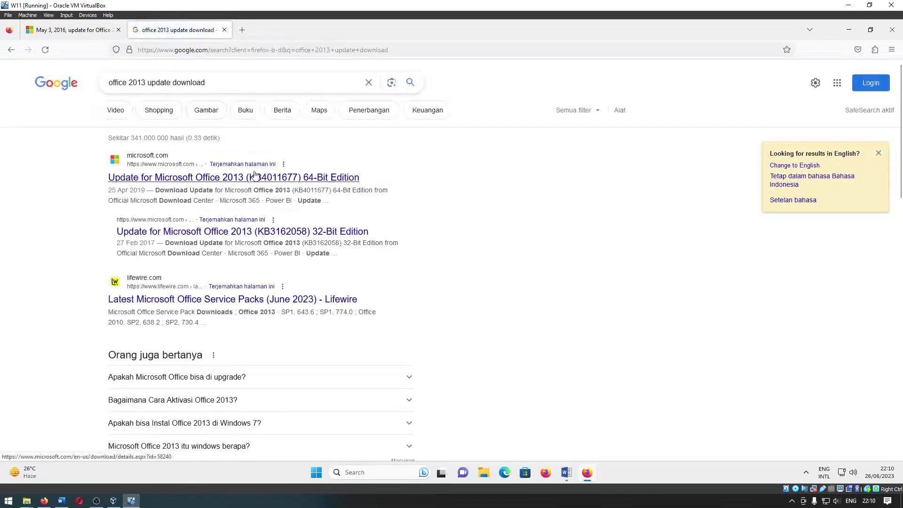
# Open the Office 2013 KB4011677 64-Bit update result in a background tab
pyautogui.middleClick(263, 178)
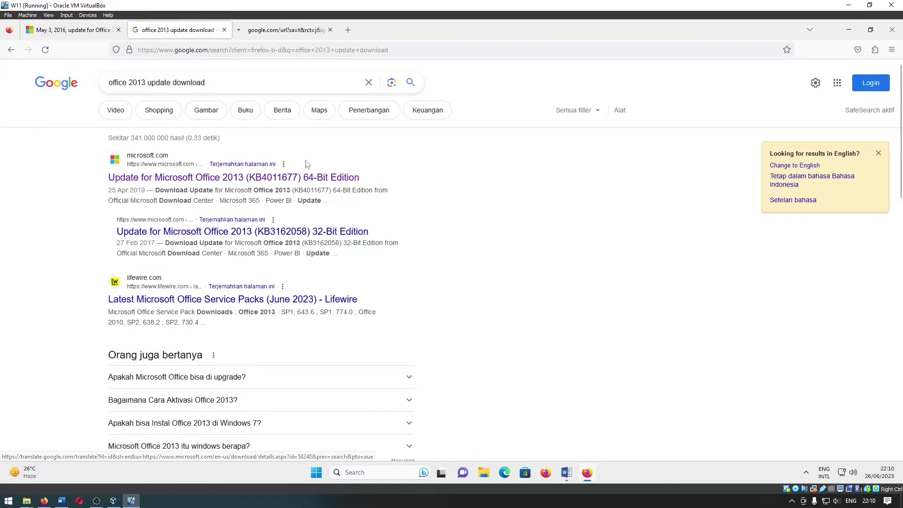
pyautogui.scroll(-7, 305, 181)
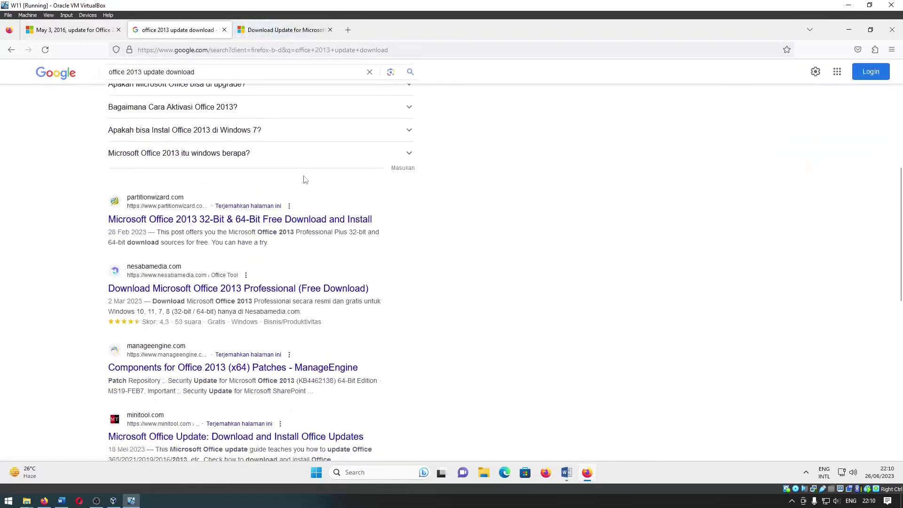
pyautogui.scroll(4, 305, 181)
pyautogui.scroll(3, 305, 181)
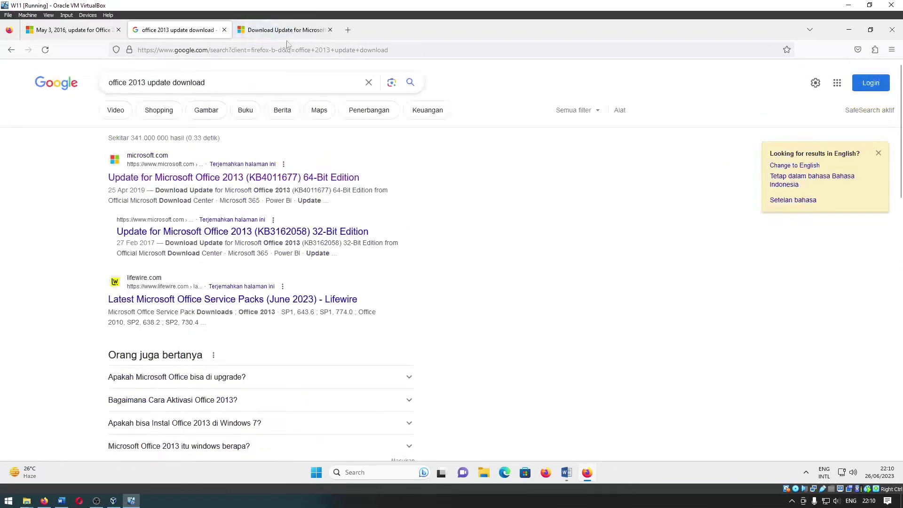
# Check the KB4011677 page, then refine the search to 'office 2013 update download sp1'
pyautogui.click(282, 30)
pyautogui.scroll(-5, 429, 196)
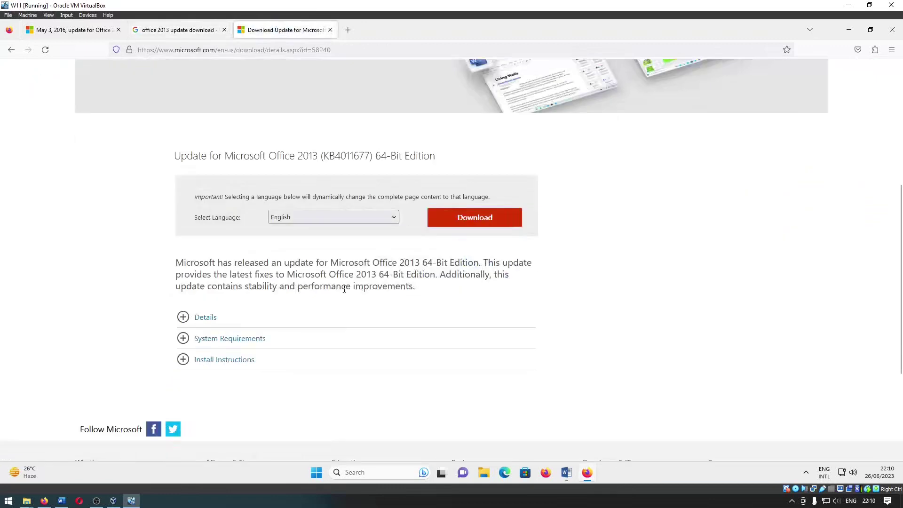
pyautogui.click(188, 29)
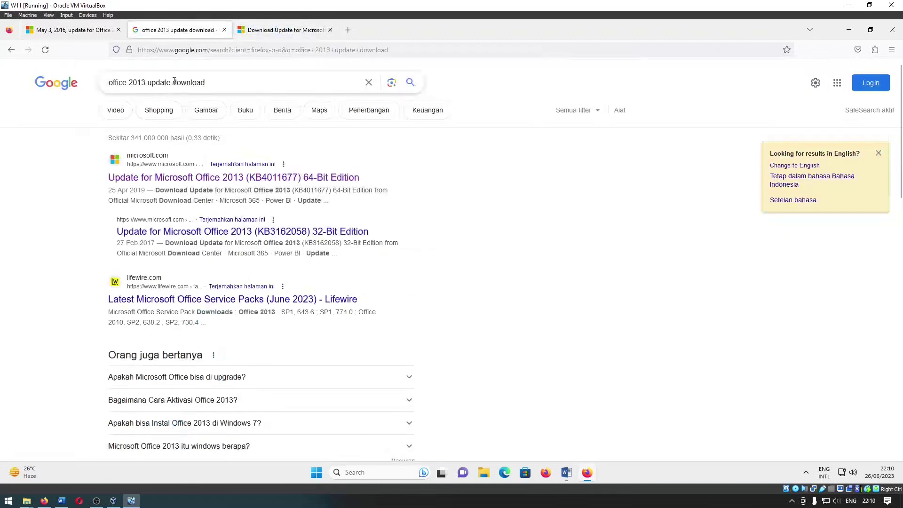
pyautogui.moveTo(173, 83); pyautogui.dragTo(266, 84)
pyautogui.click(266, 84)
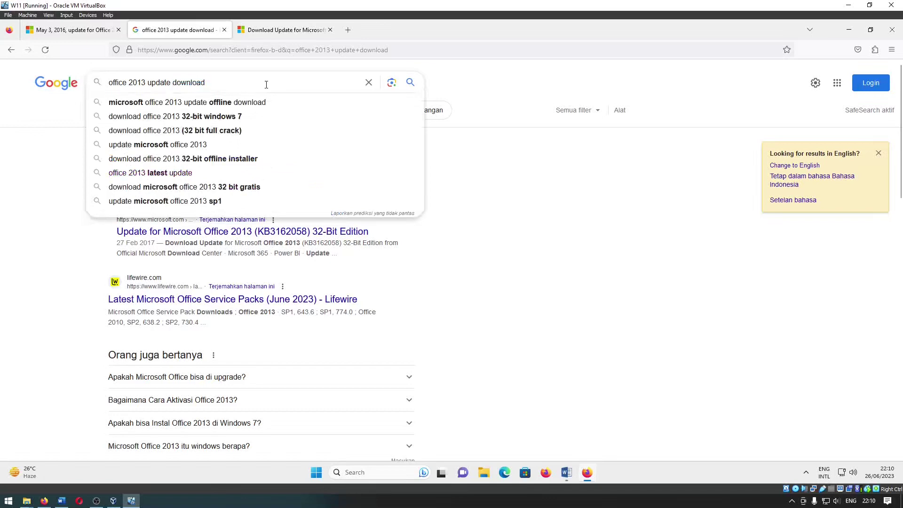
pyautogui.write(' sp1')
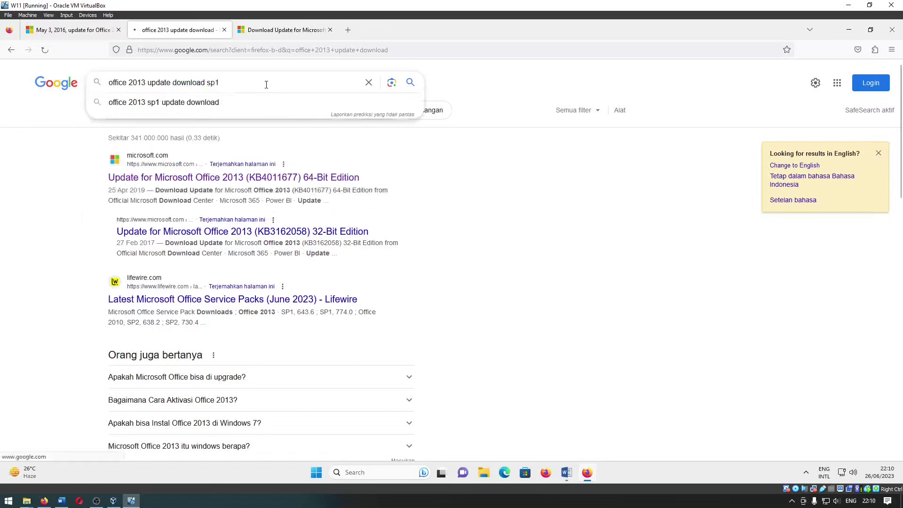
pyautogui.press('Return')
# Open the Service Pack 1 (KB2817430) download page, expand its summary details, and return to results
pyautogui.middleClick(188, 215)
pyautogui.click(289, 29)
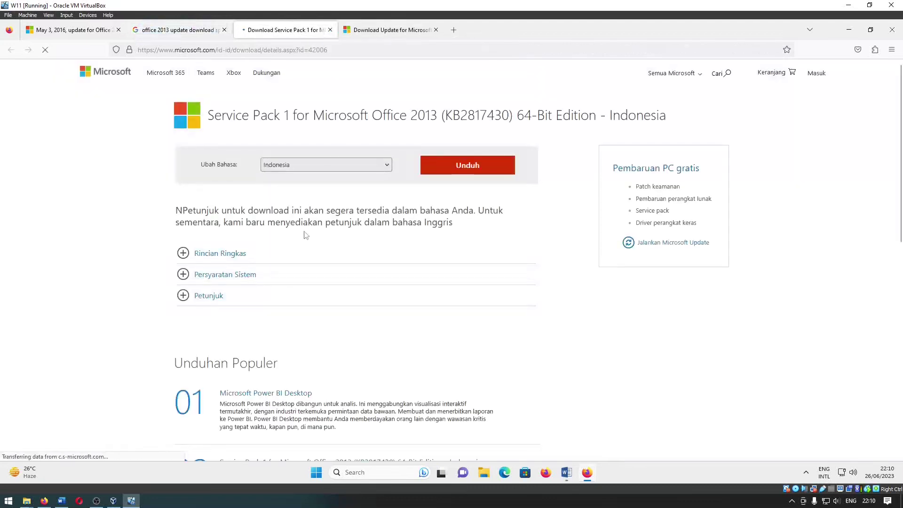
pyautogui.click(236, 300)
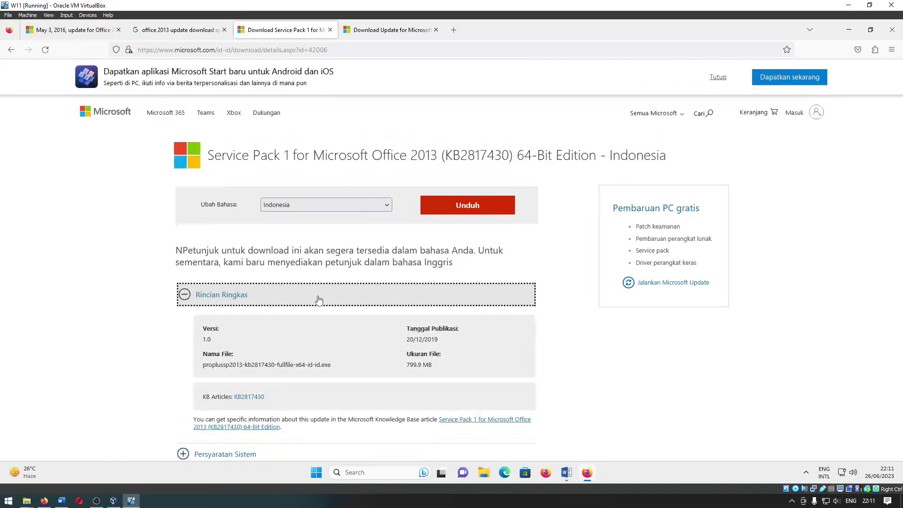
pyautogui.click(391, 33)
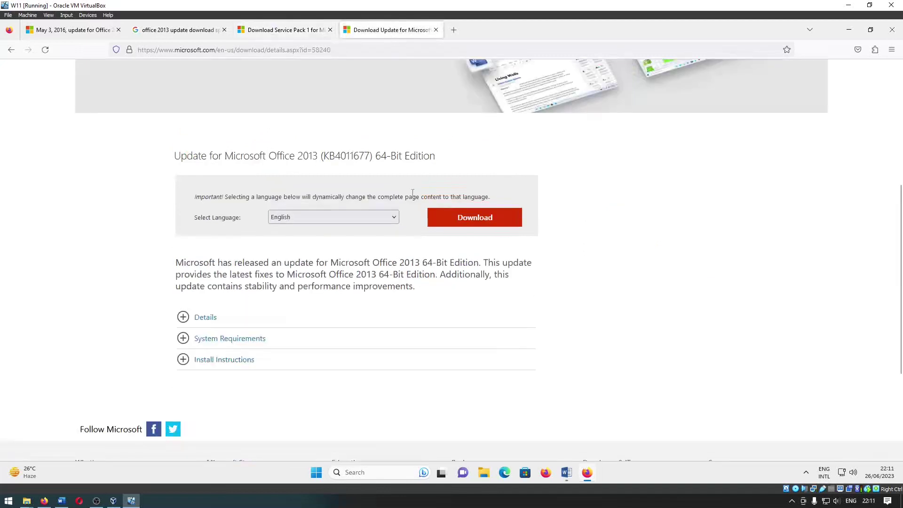
pyautogui.scroll(3, 412, 197)
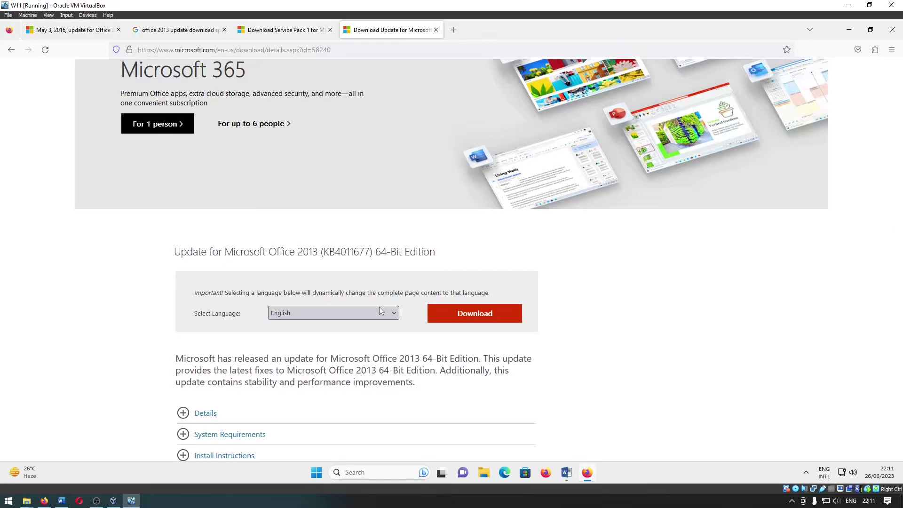
pyautogui.click(178, 29)
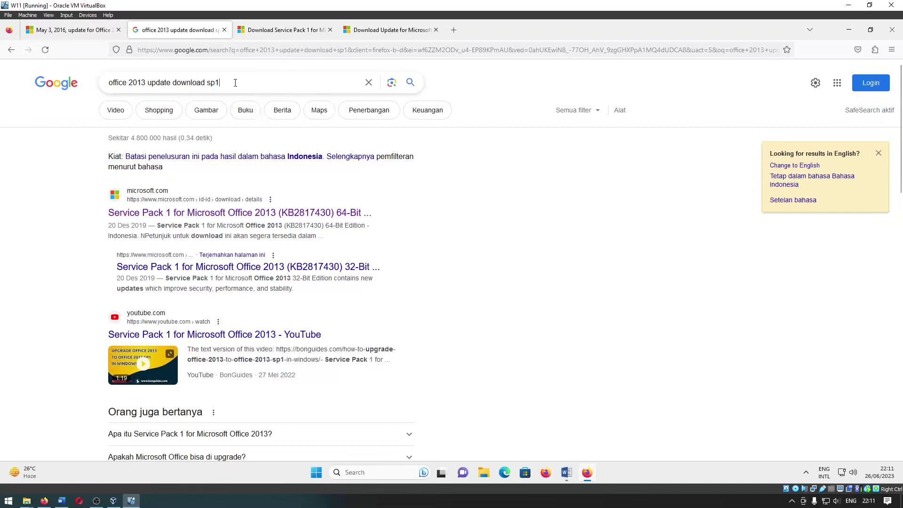
# Replace the query with 'microsoft catalog update' and open the Microsoft Update Catalog result
pyautogui.moveTo(254, 84); pyautogui.dragTo(120, 81)
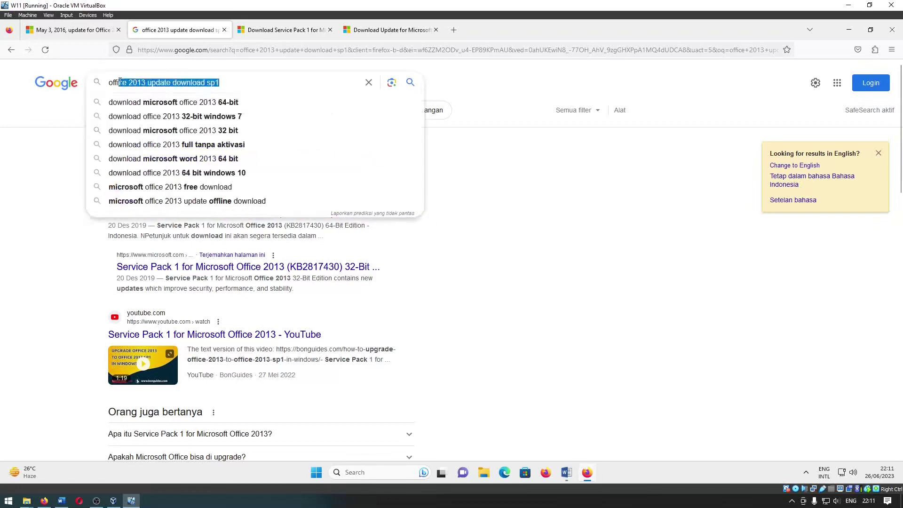
pyautogui.hotkey('ctrl', 'a')
pyautogui.write('microsoft')
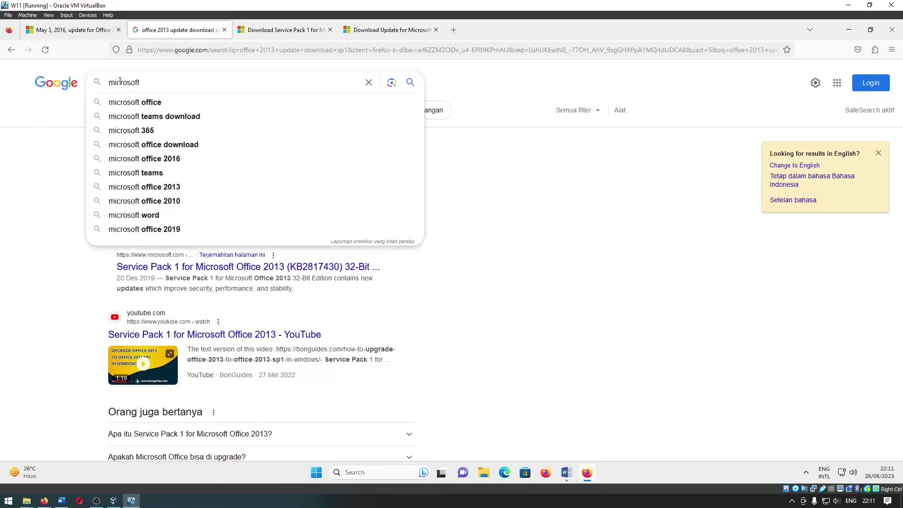
pyautogui.write(' catalog')
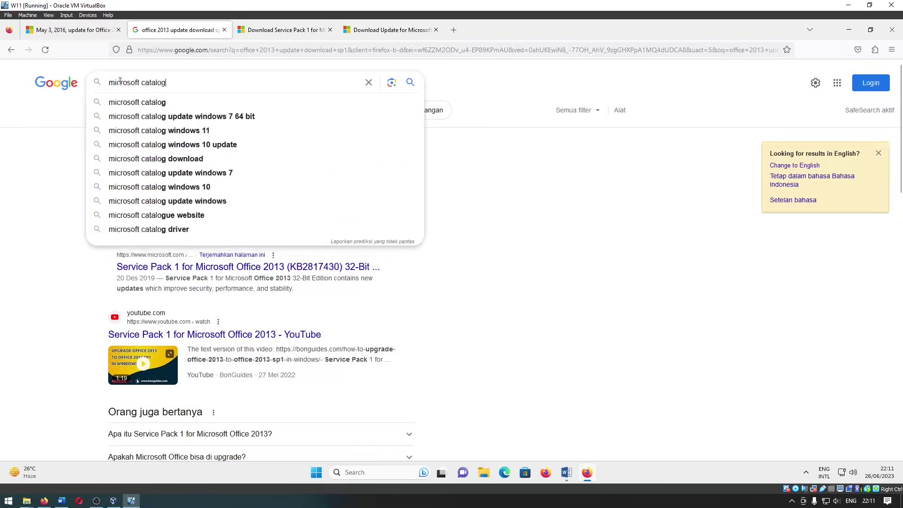
pyautogui.write(' update')
pyautogui.press('Return')
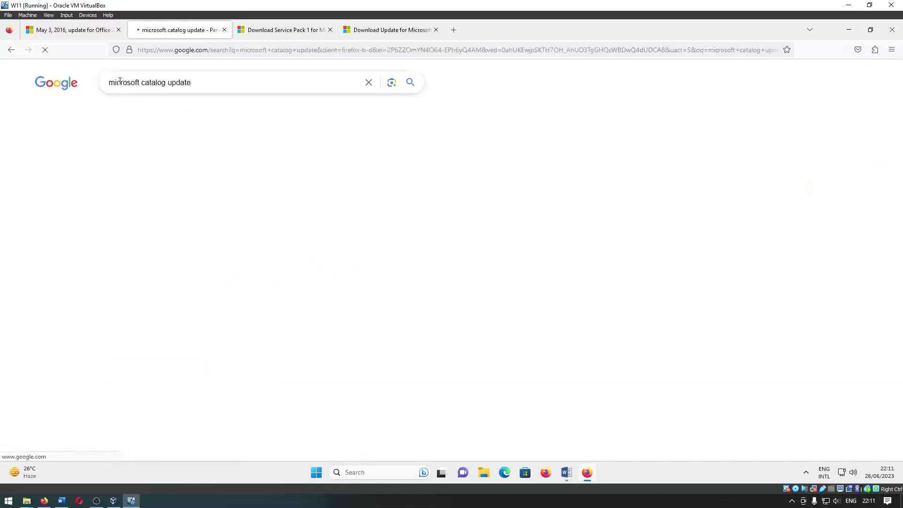
pyautogui.click(222, 178)
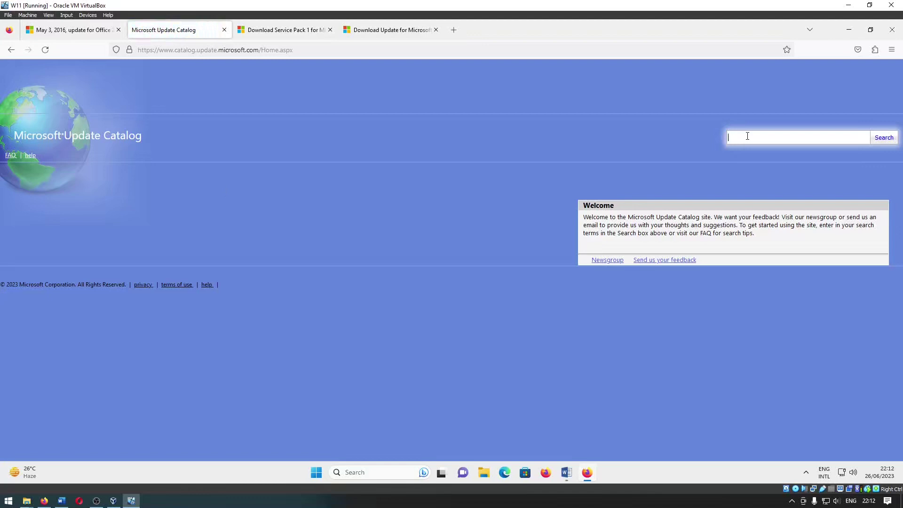
# Search the Microsoft Update Catalog for 'office 2013', returning 977 updates
pyautogui.write('ofice 20')
pyautogui.write('13')
pyautogui.press('Return')
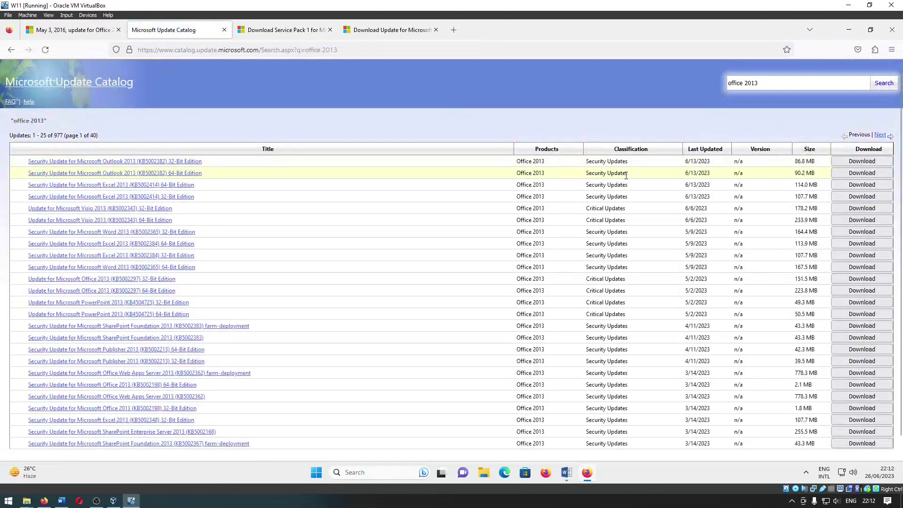
pyautogui.scroll(-1, 619, 240)
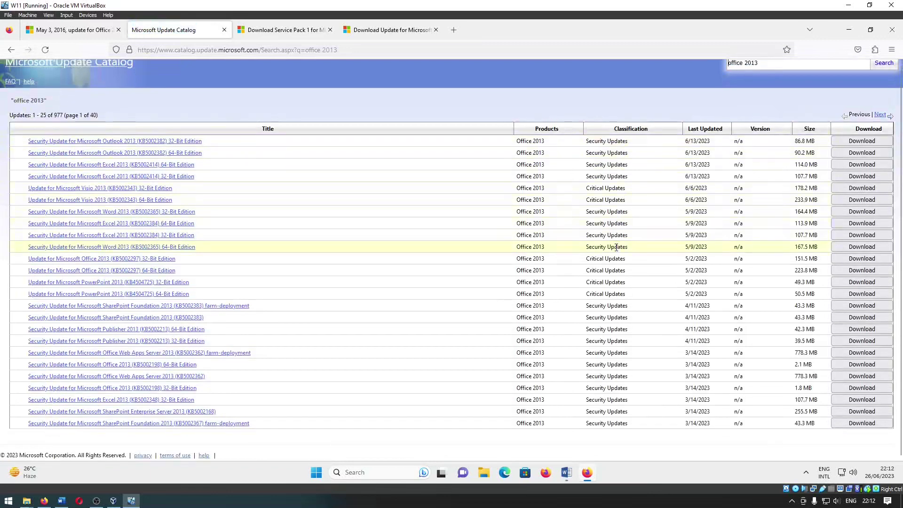
pyautogui.scroll(1, 616, 247)
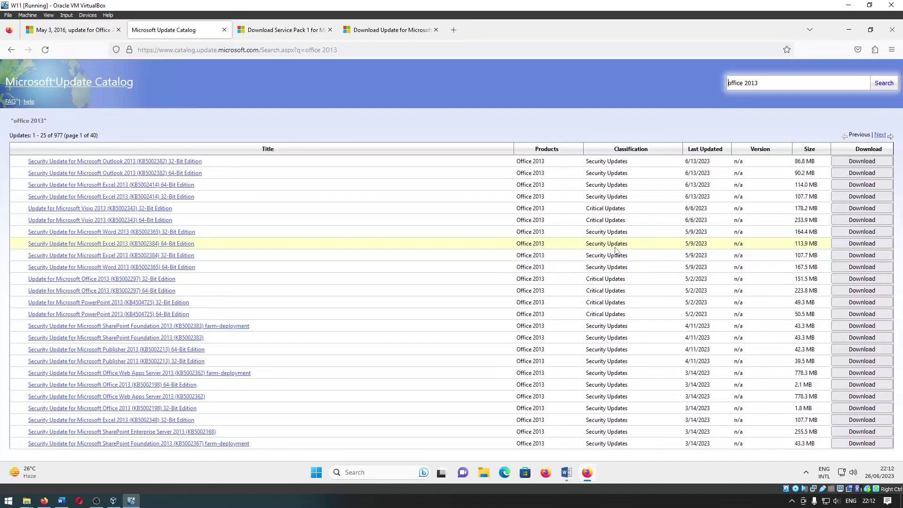
# Change the catalog search to 'office 2010' and rerun it
pyautogui.click(767, 82)
pyautogui.press('BackSpace')
pyautogui.write('0')
pyautogui.press('Return')
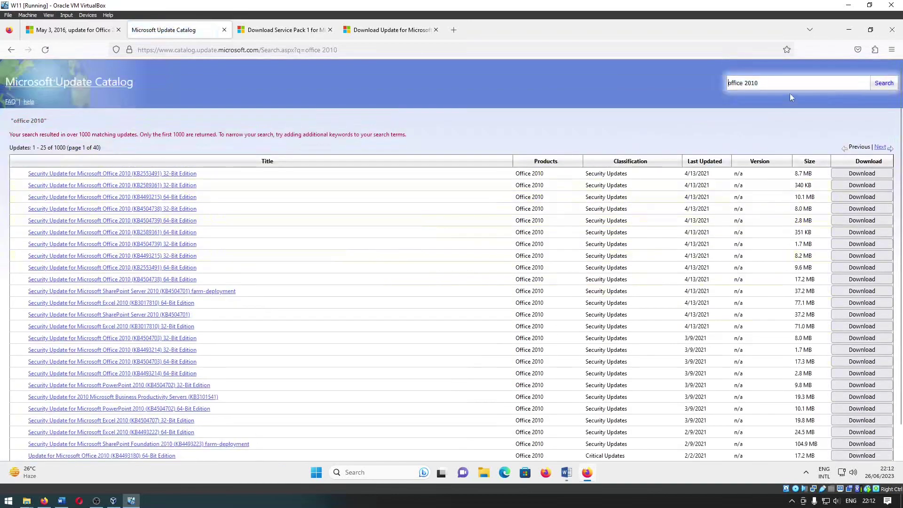
# Search the catalog for 'office 2016', then for 'office 2019'
pyautogui.click(783, 85)
pyautogui.press('BackSpace')
pyautogui.write('6')
pyautogui.press('Return')
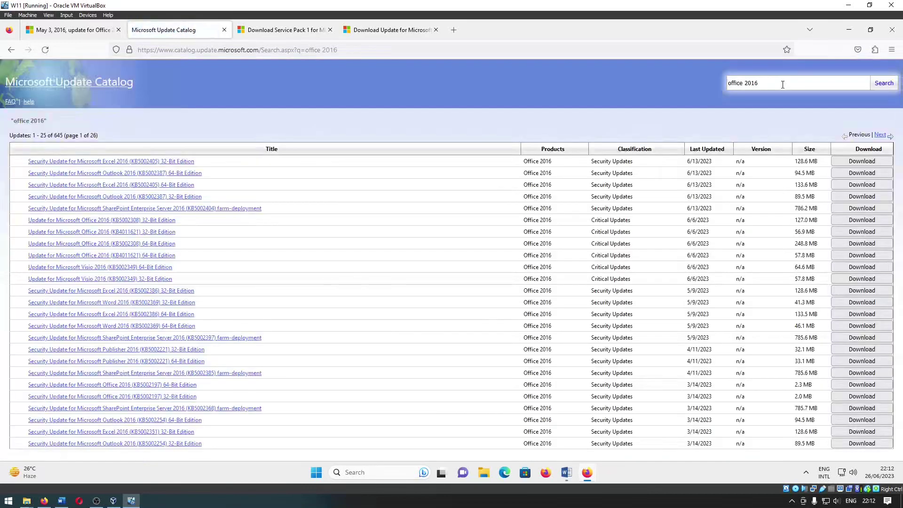
pyautogui.press('BackSpace')
pyautogui.write('9')
pyautogui.press('Return')
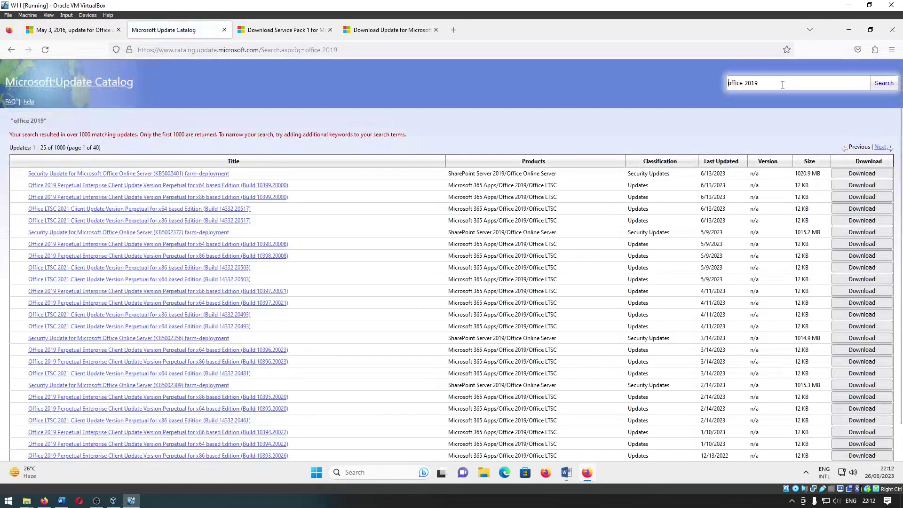
# Search for 'office 2021', go back to the 2019 results, then return to the support article
pyautogui.doubleClick(751, 83)
pyautogui.write('2')
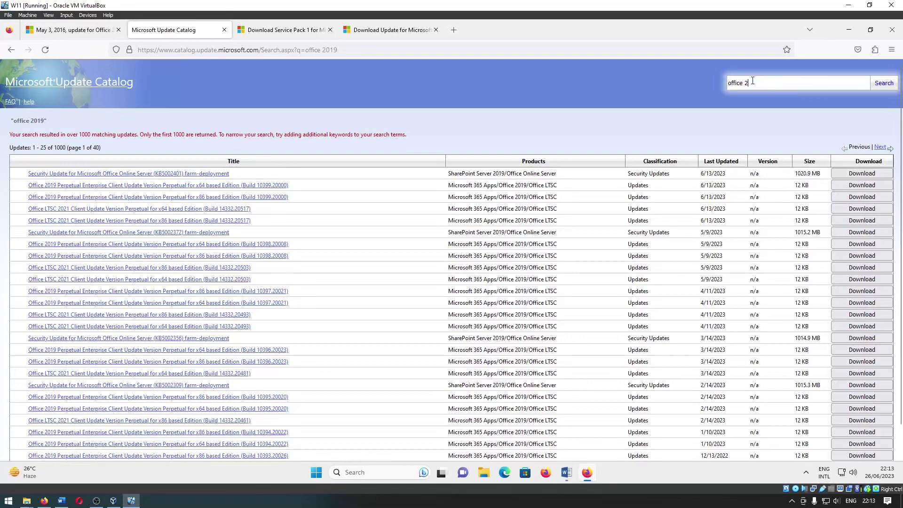
pyautogui.write('021')
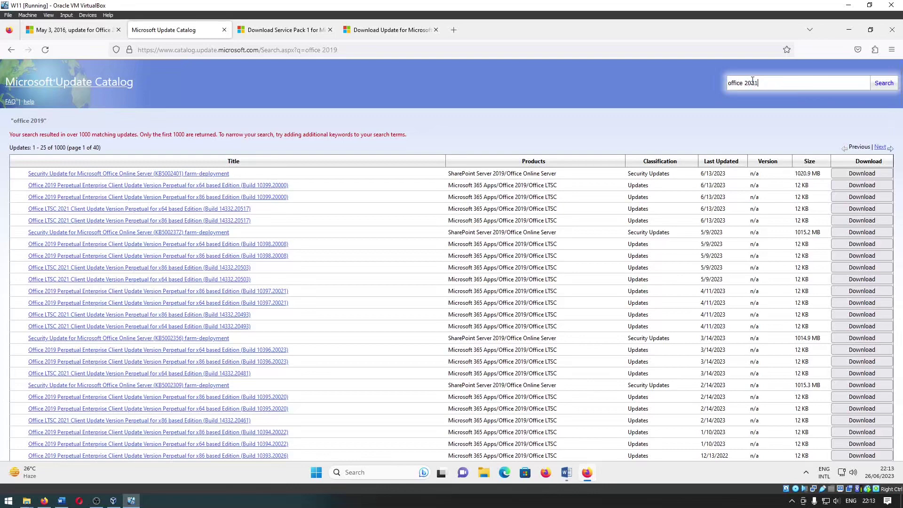
pyautogui.press('Return')
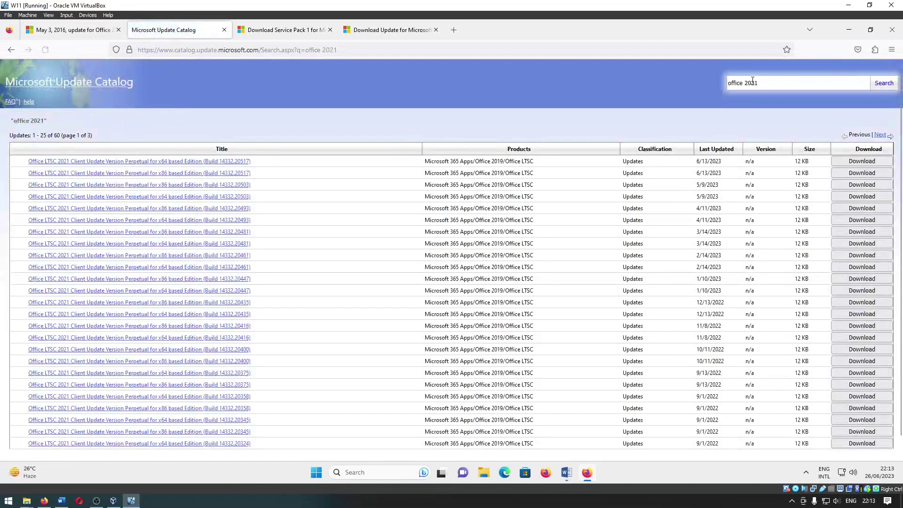
pyautogui.hotkey('alt', 'Left')
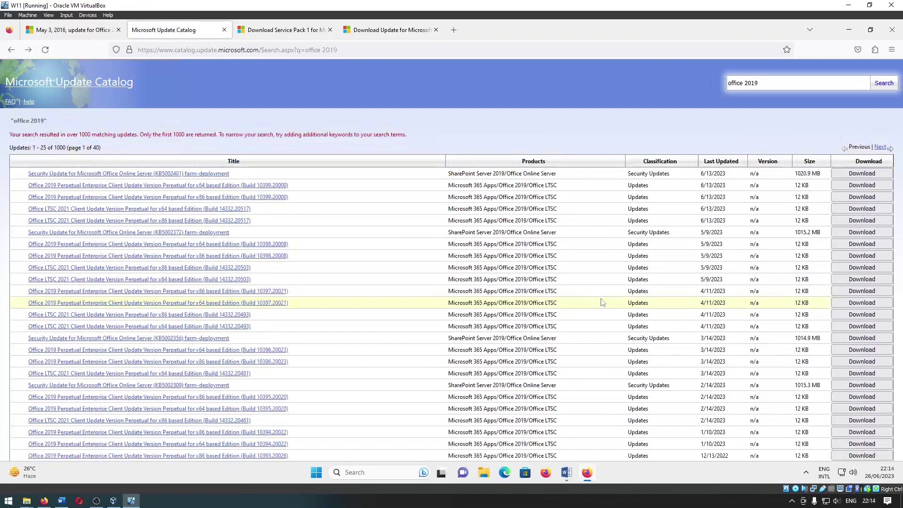
pyautogui.hotkey('ctrl', 'shift', 'Tab')
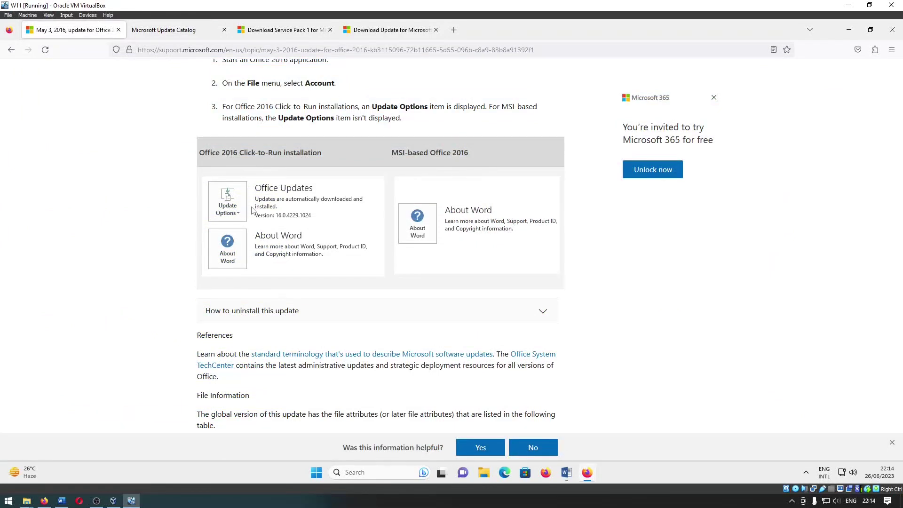